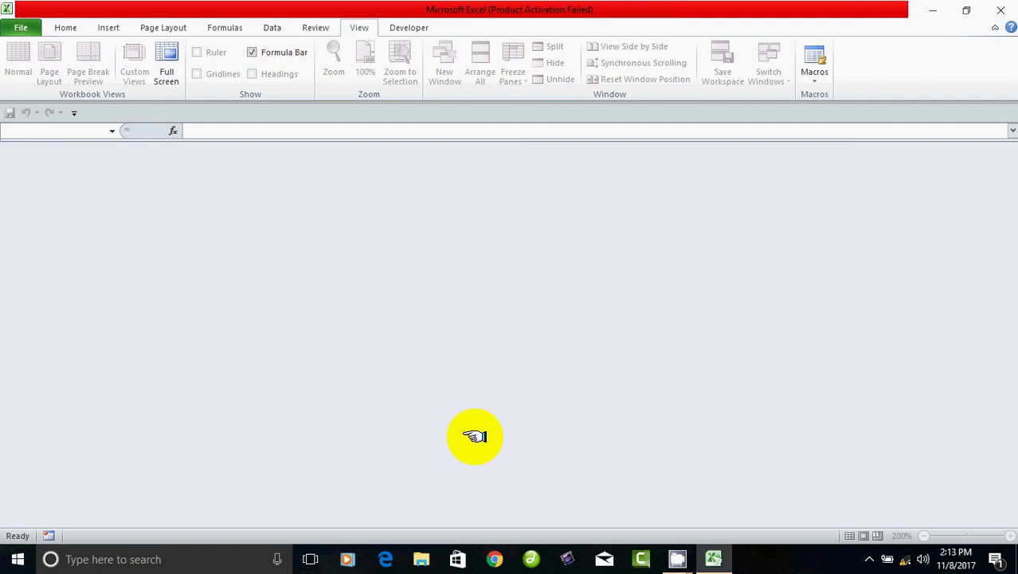
- Show the Recent Workbooks list with marklist, numbers, Book1, datetime and basic fun
{"action": "mouse_move", "coordinate": [677, 558]}
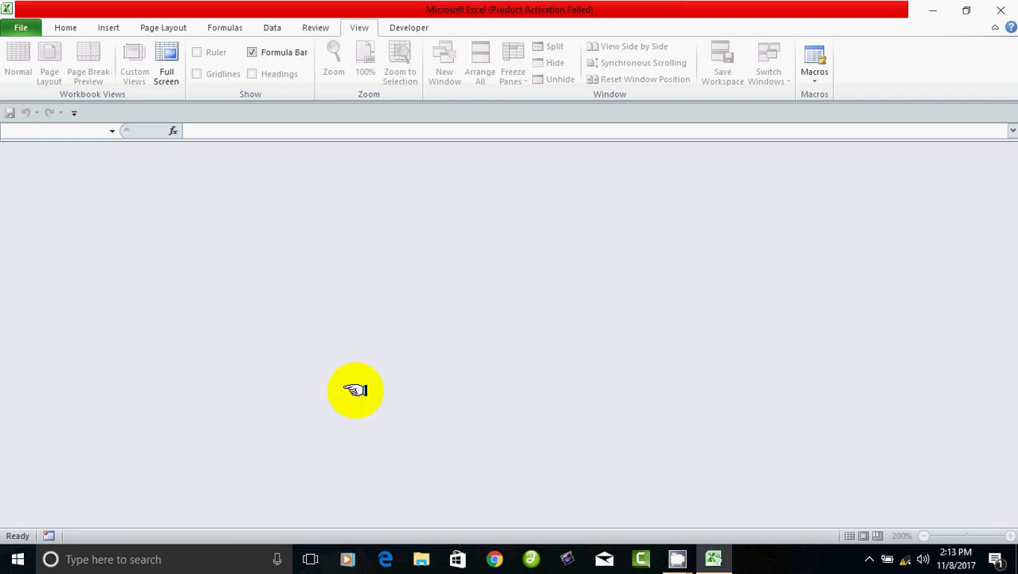
{"action": "left_click", "coordinate": [23, 25]}
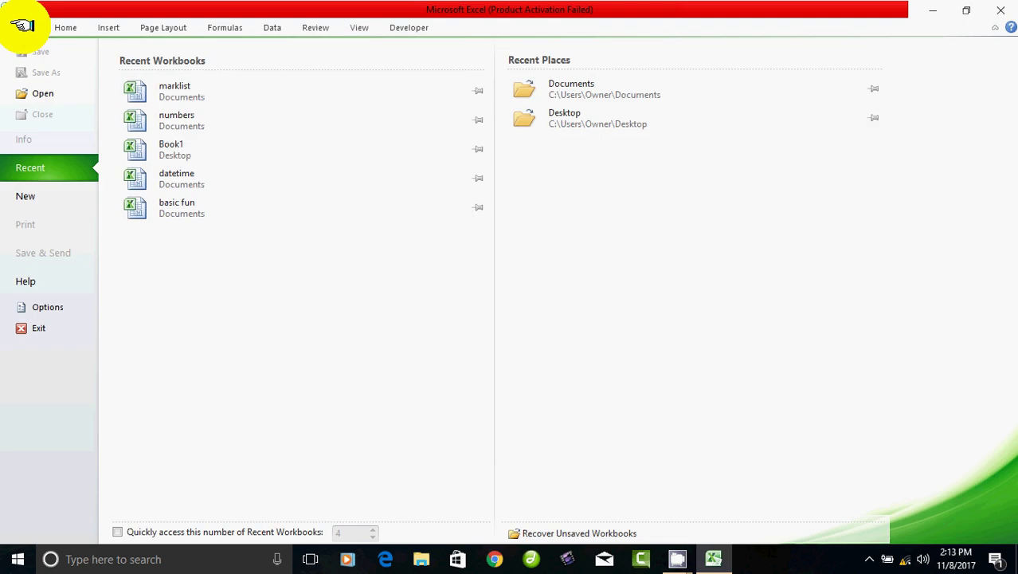
{"action": "left_click", "coordinate": [40, 114]}
{"action": "double_click", "coordinate": [361, 249]}
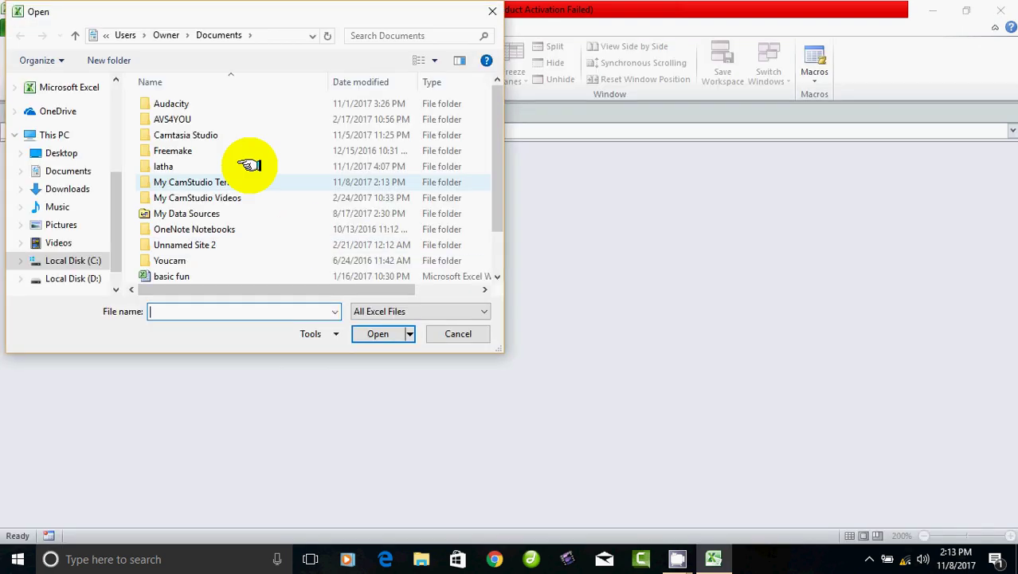
{"action": "left_click", "coordinate": [466, 334]}
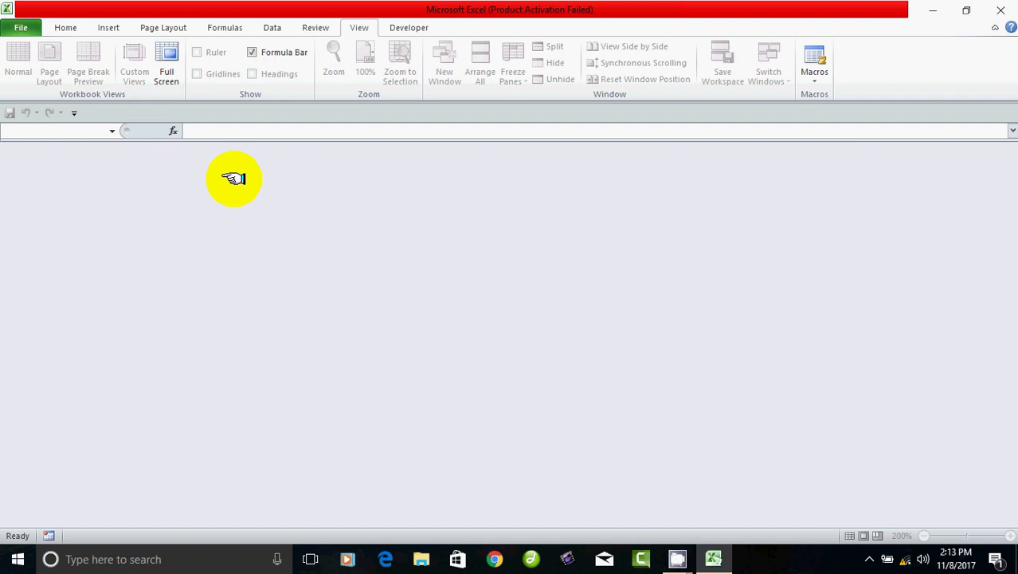
{"action": "left_click", "coordinate": [21, 28]}
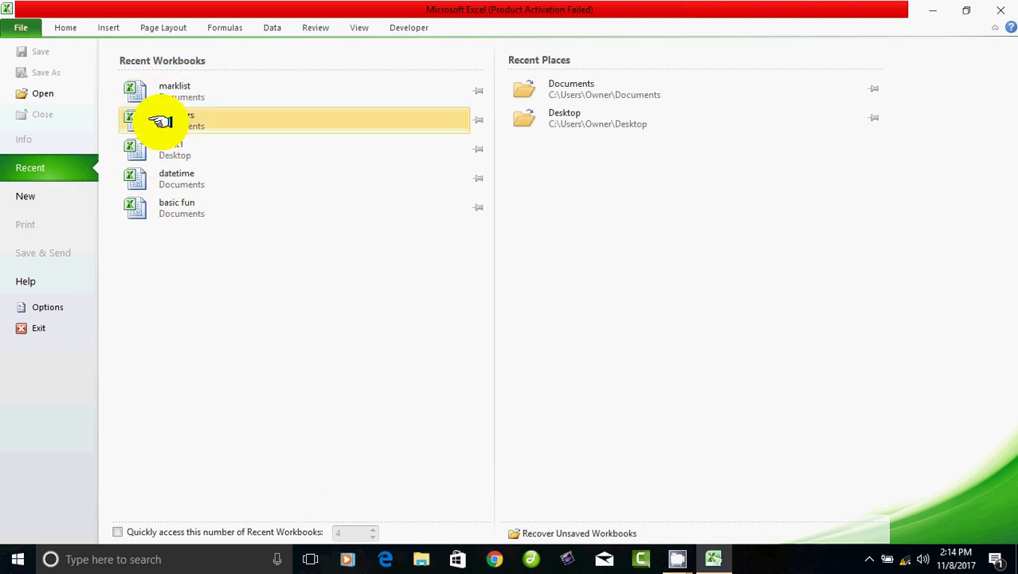
- Open the marklist workbook and select the H3 Average value and the top rows of marks
{"action": "left_click", "coordinate": [171, 87]}
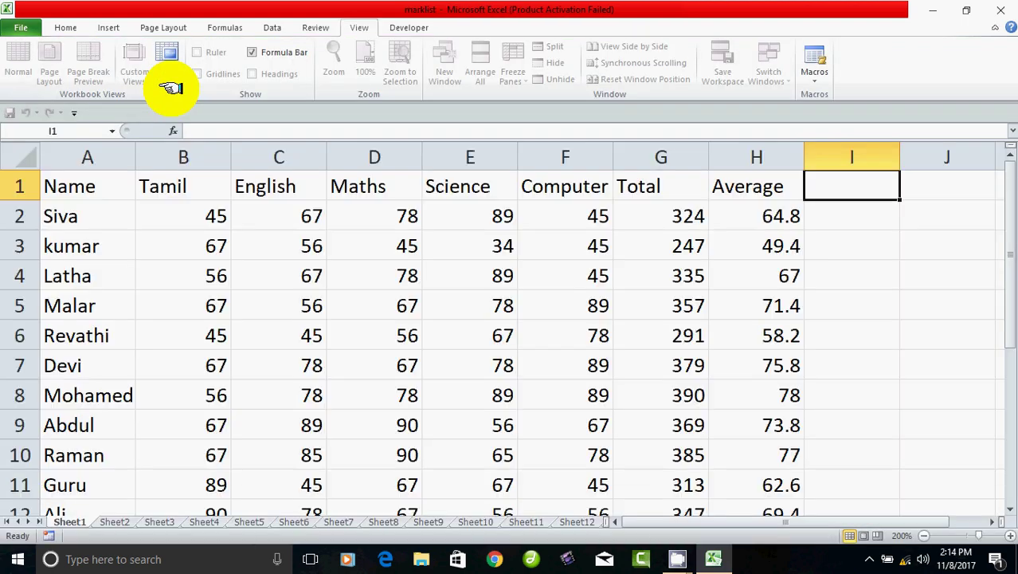
{"action": "left_click", "coordinate": [753, 242]}
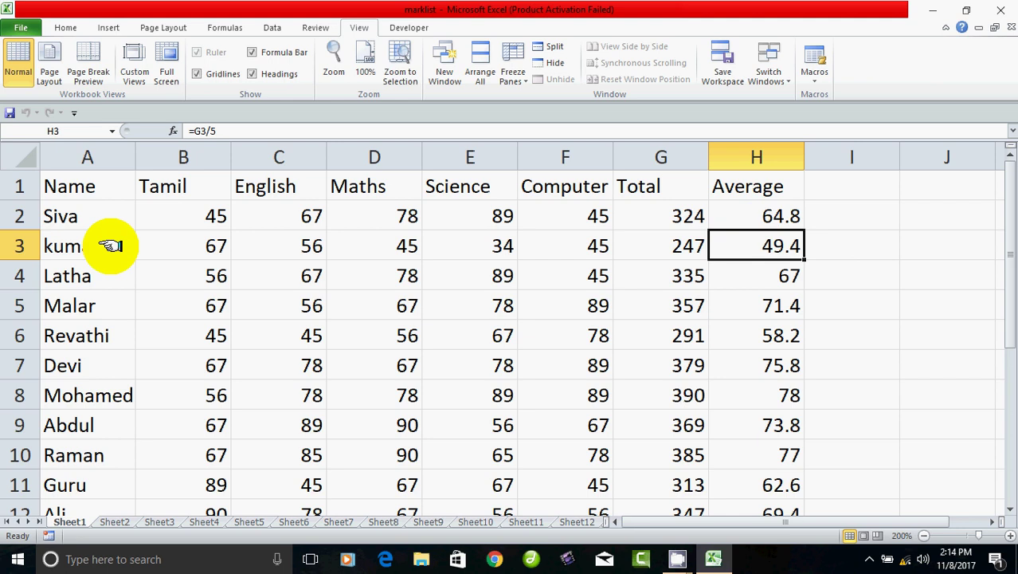
{"action": "left_click_drag", "start_coordinate": [84, 184], "coordinate": [737, 500]}
{"action": "scroll", "coordinate": [469, 379], "scroll_direction": "down", "scroll_amount": 3}
{"action": "scroll", "coordinate": [468, 378], "scroll_direction": "up", "scroll_amount": 3}
{"action": "left_click", "coordinate": [166, 301]}
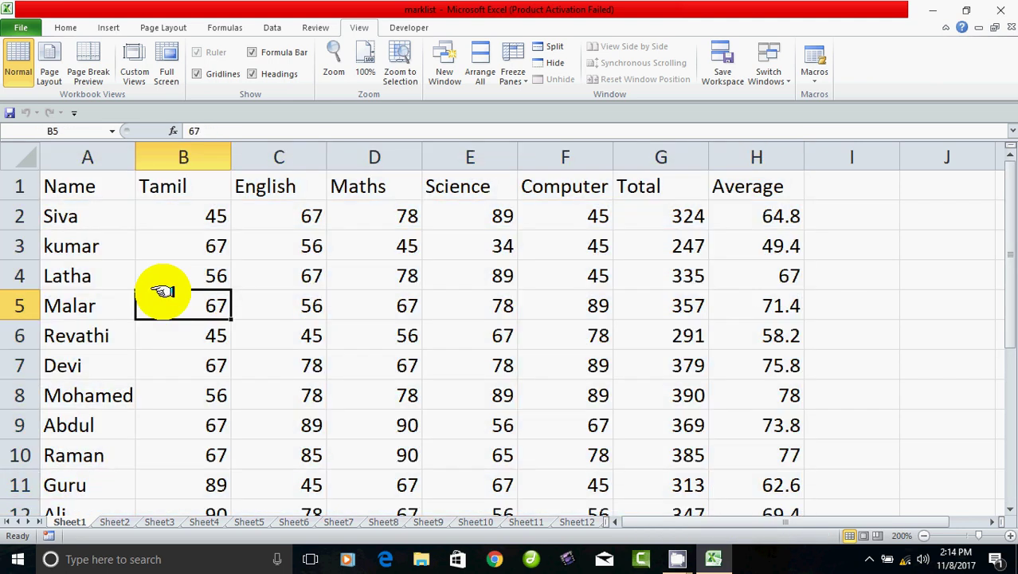
{"action": "left_click", "coordinate": [79, 192]}
- Select the mark list from A1 downward, pick Siva in A2, then show the workbook's Info page
{"action": "left_click_drag", "start_coordinate": [80, 191], "coordinate": [780, 360]}
{"action": "left_click", "coordinate": [723, 456]}
{"action": "scroll", "coordinate": [287, 372], "scroll_direction": "up", "scroll_amount": 2}
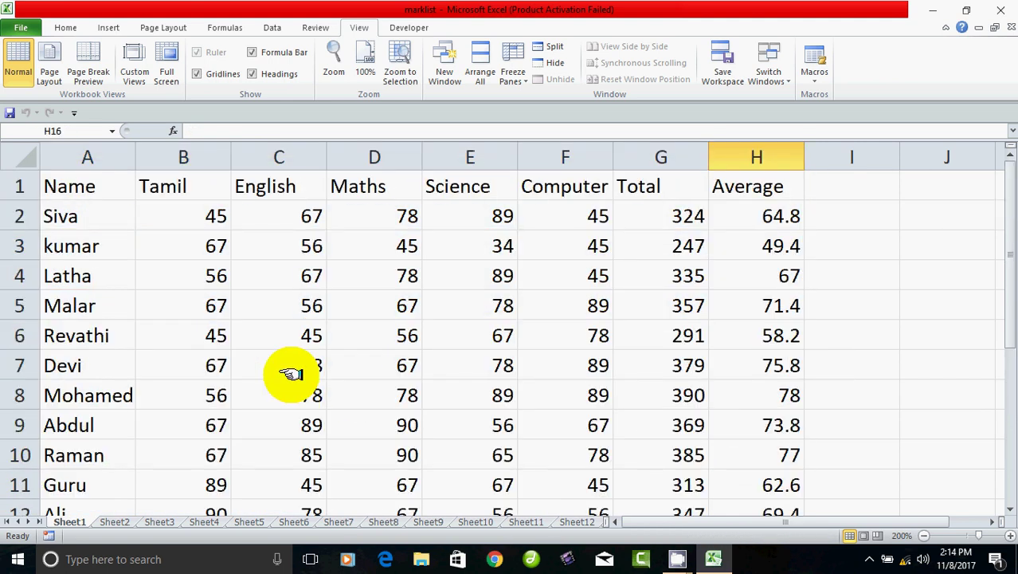
{"action": "left_click_drag", "start_coordinate": [86, 191], "coordinate": [466, 461]}
{"action": "left_click", "coordinate": [357, 394]}
{"action": "left_click", "coordinate": [115, 216]}
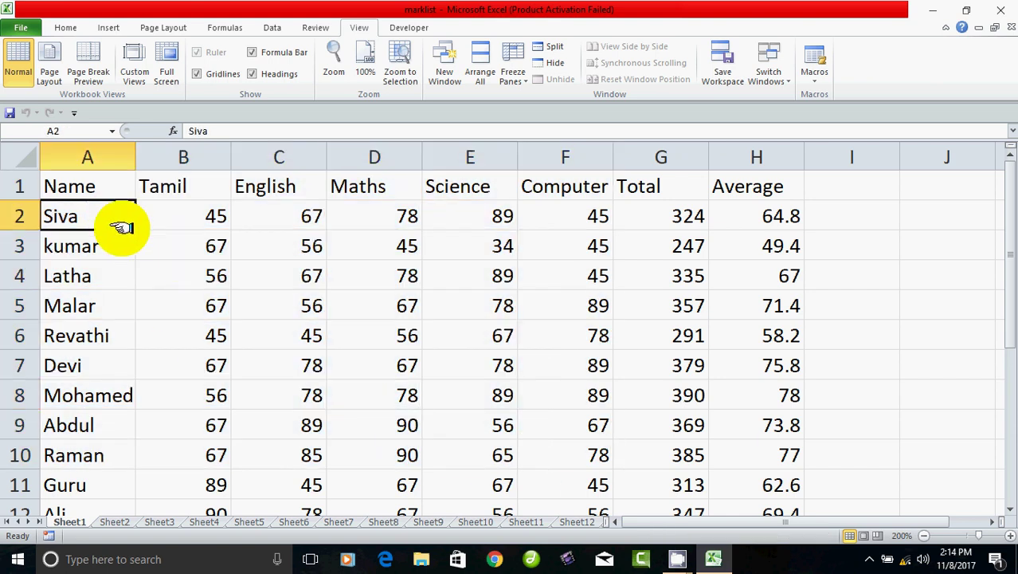
{"action": "left_click", "coordinate": [19, 27]}
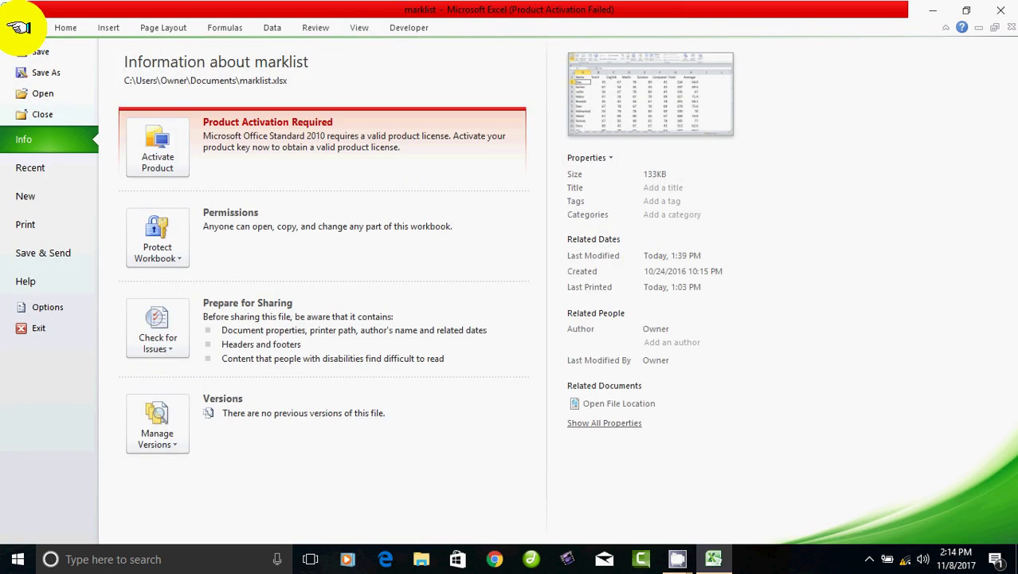
- Preview the Mark list Details sheet on one A4 portrait page via Microsoft Print to PDF
{"action": "left_click", "coordinate": [32, 226]}
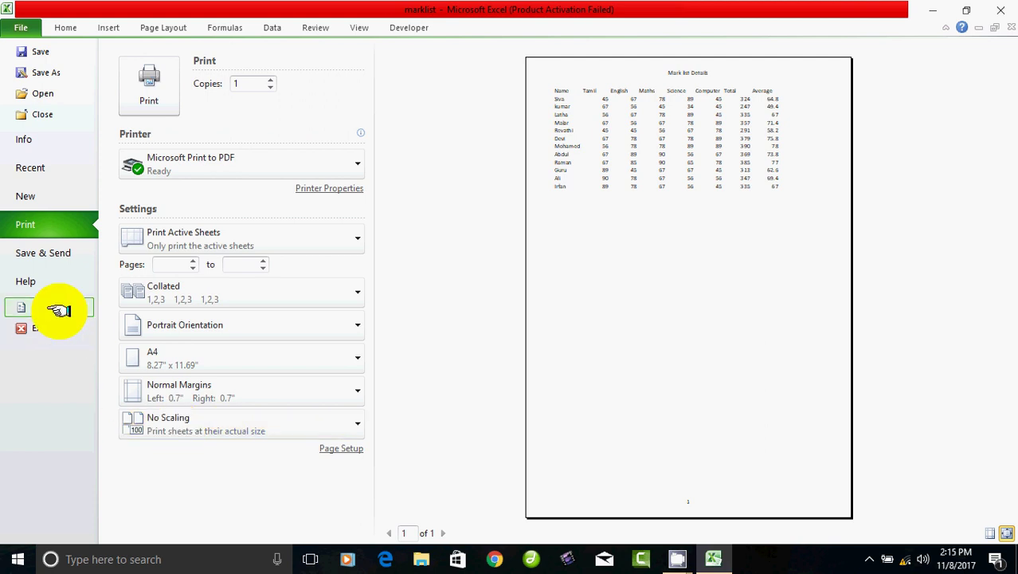
{"action": "left_click", "coordinate": [200, 353]}
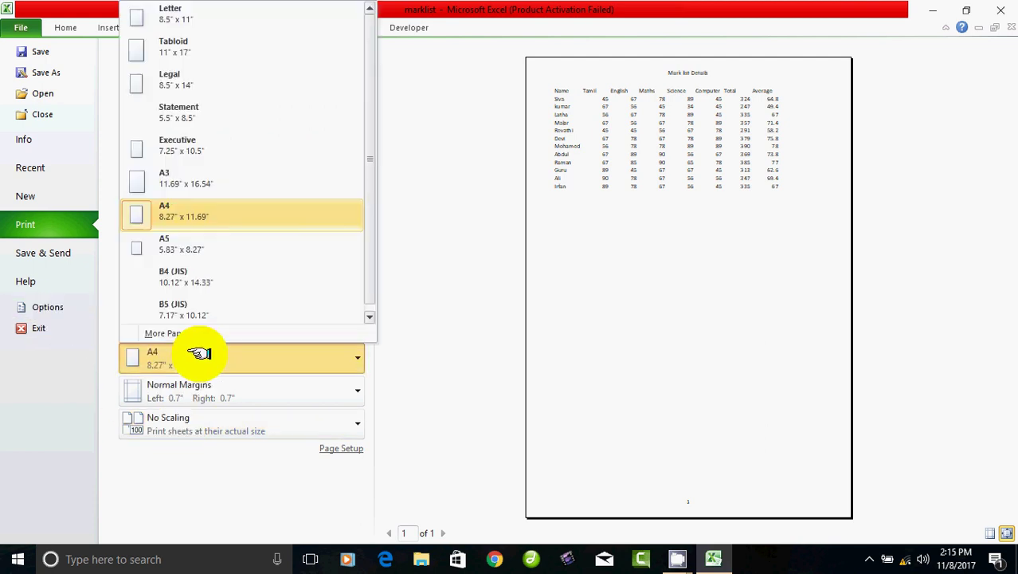
{"action": "key", "text": "Escape"}
{"action": "key", "text": "Up"}
{"action": "left_click", "coordinate": [232, 361]}
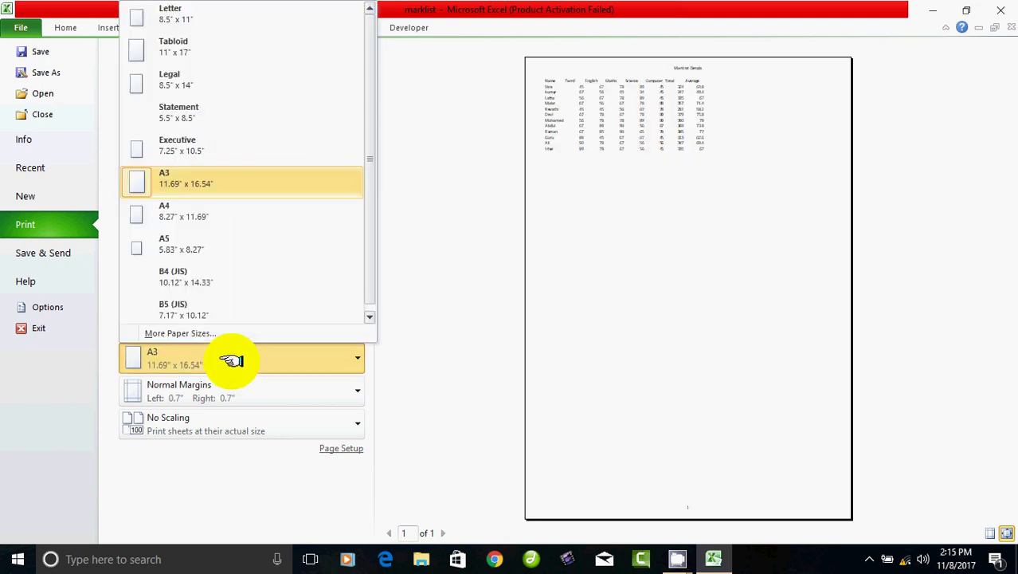
{"action": "left_click", "coordinate": [182, 205]}
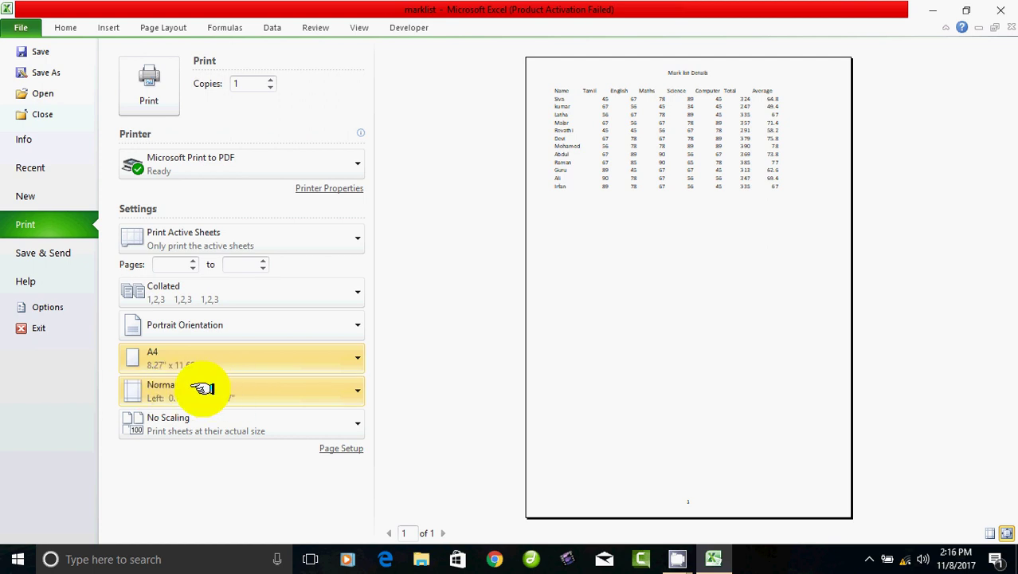
- In Custom Margins, set the right and bottom margins to 1, matching top and left
{"action": "left_click", "coordinate": [248, 391]}
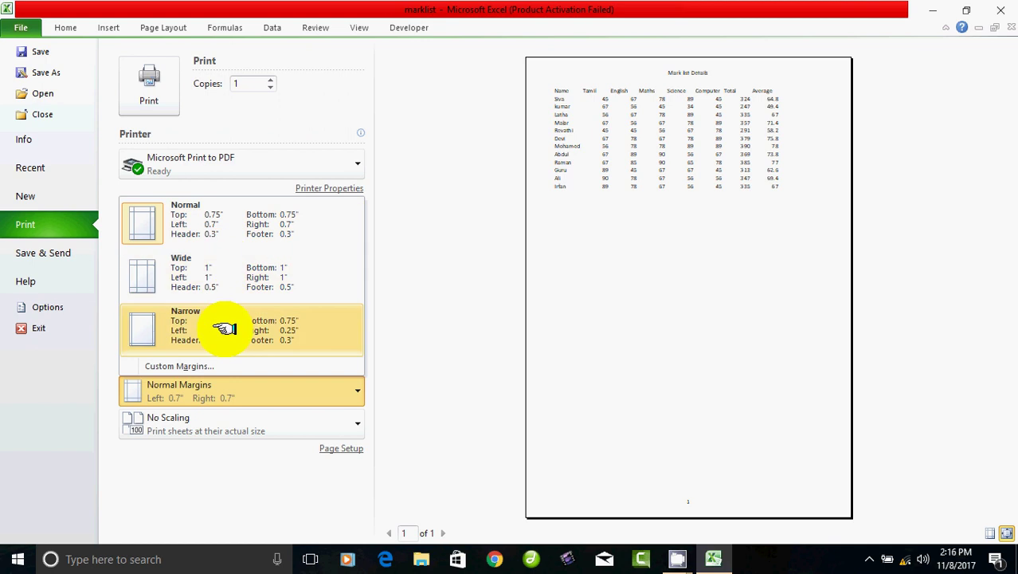
{"action": "left_click", "coordinate": [191, 366]}
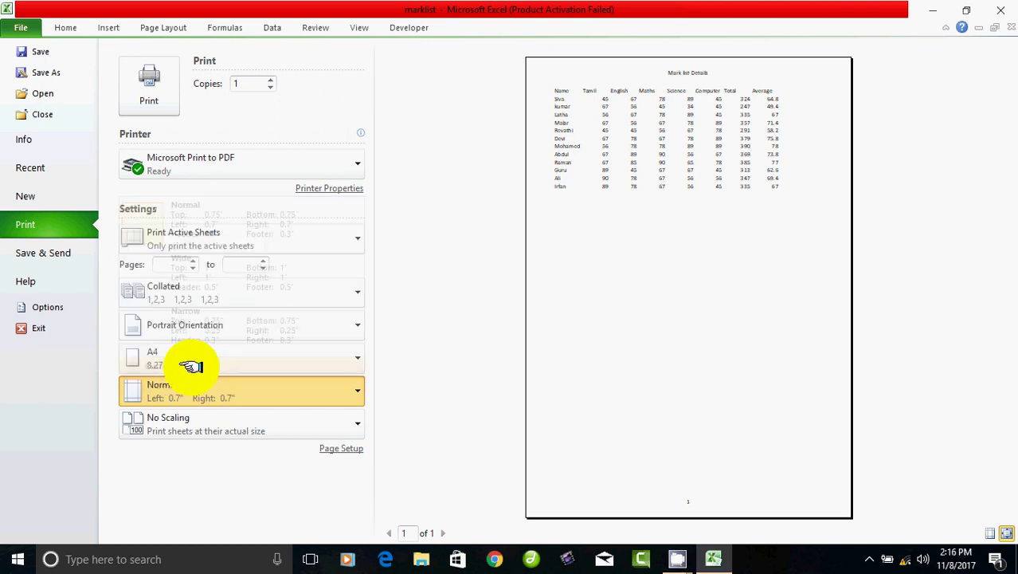
{"action": "left_click_drag", "start_coordinate": [325, 112], "coordinate": [461, 149]}
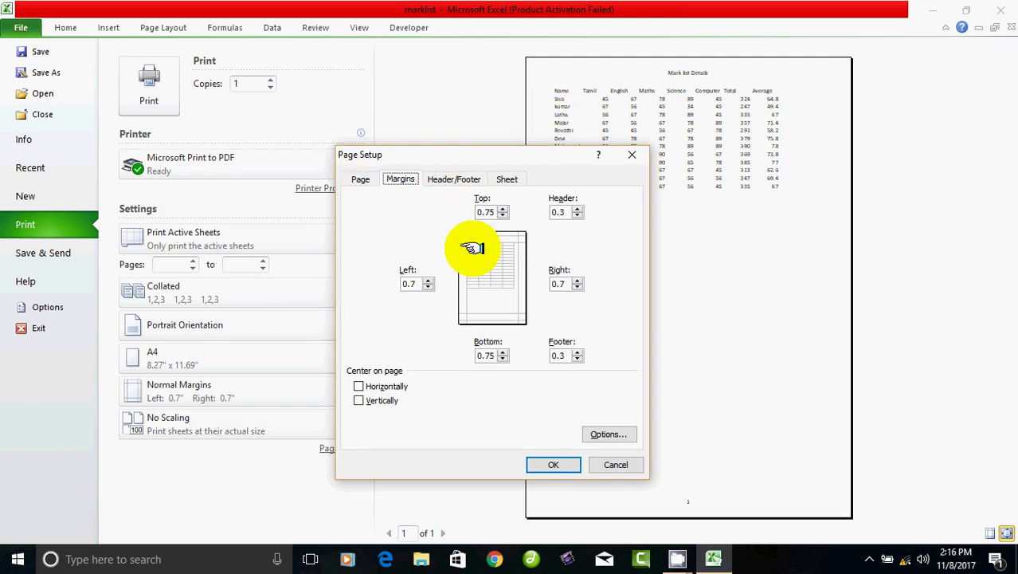
{"action": "left_click", "coordinate": [420, 282]}
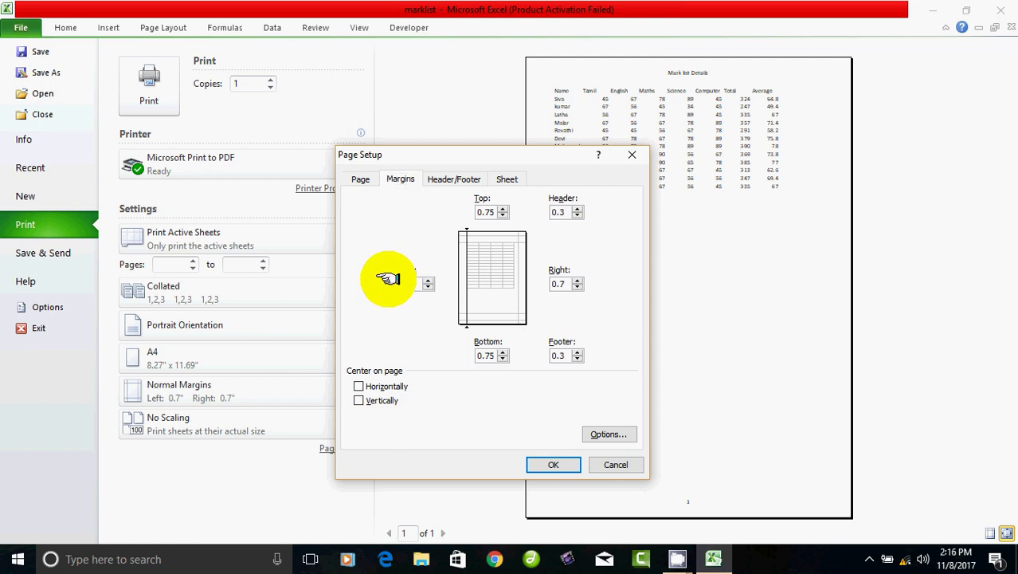
{"action": "left_click", "coordinate": [469, 214]}
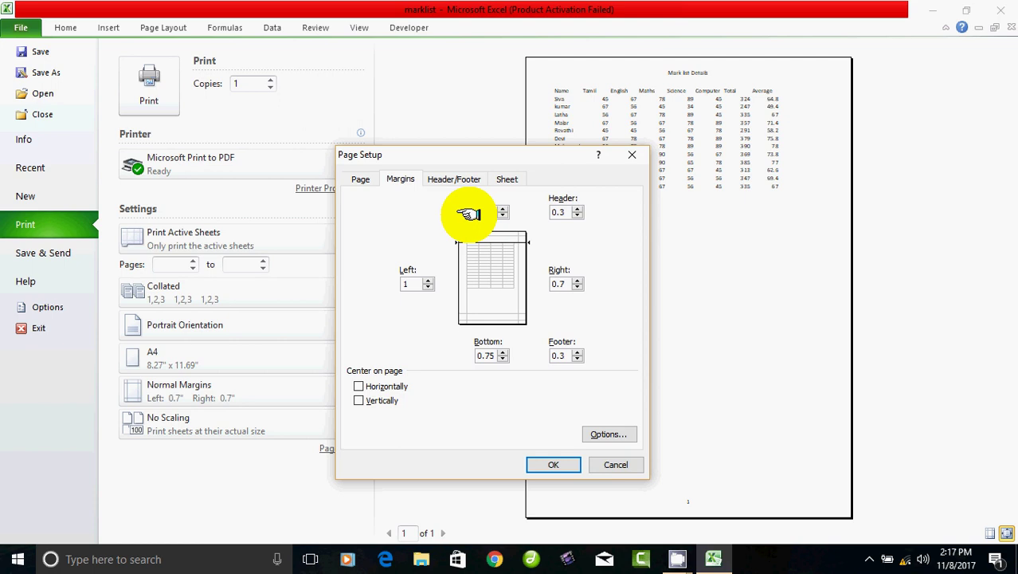
{"action": "left_click", "coordinate": [565, 282]}
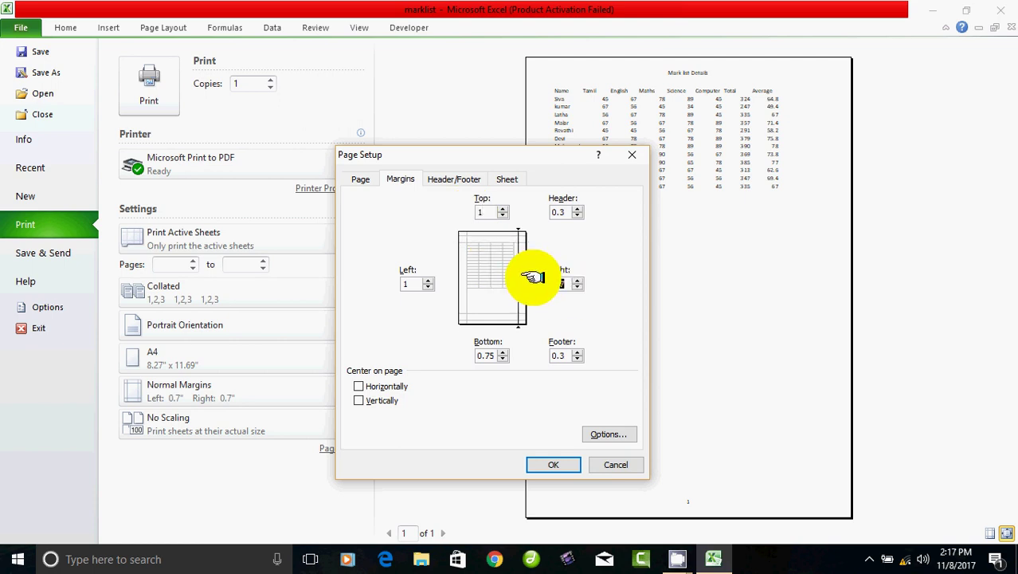
{"action": "type", "text": "1"}
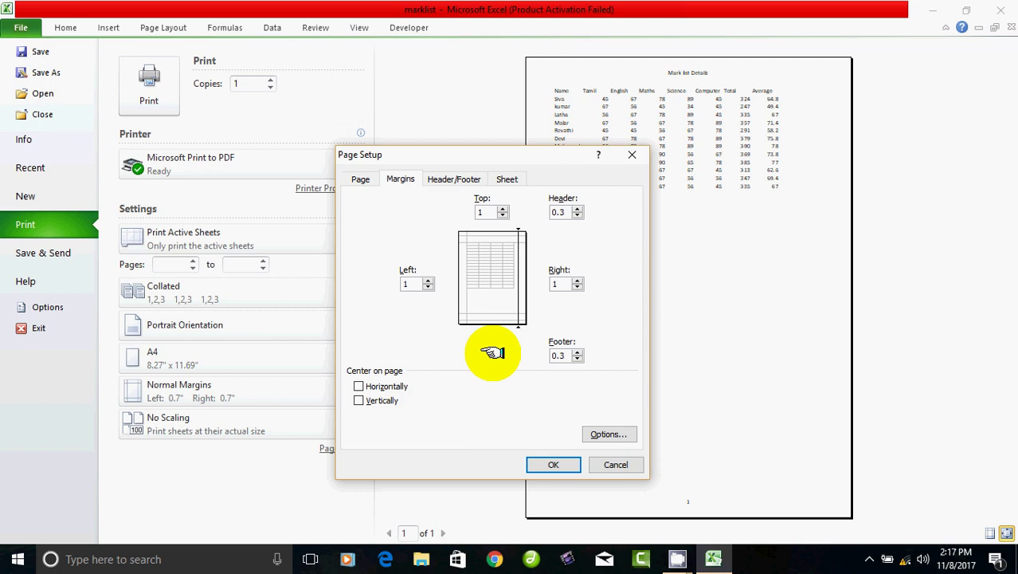
{"action": "left_click", "coordinate": [485, 356]}
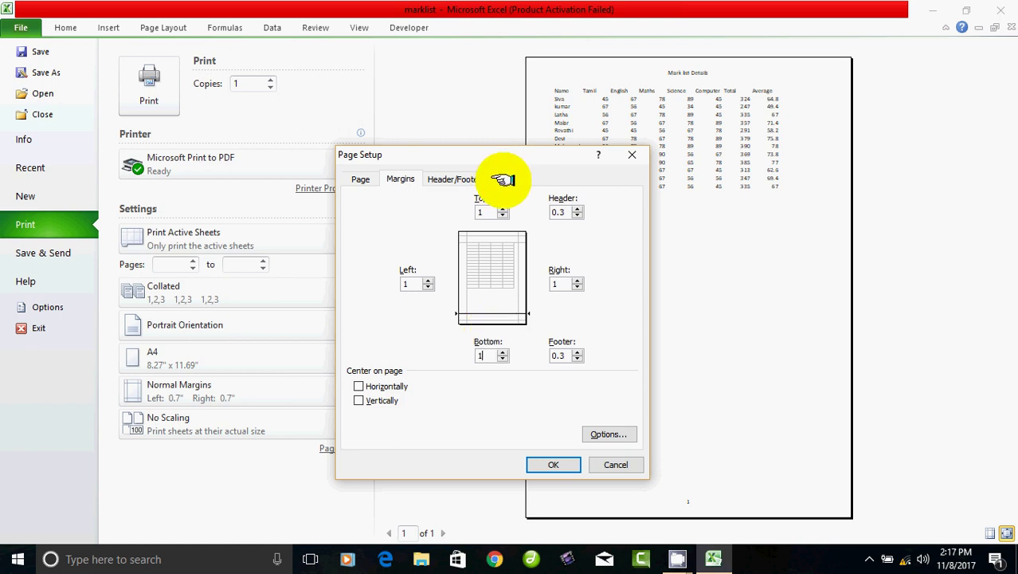
{"action": "left_click", "coordinate": [359, 179]}
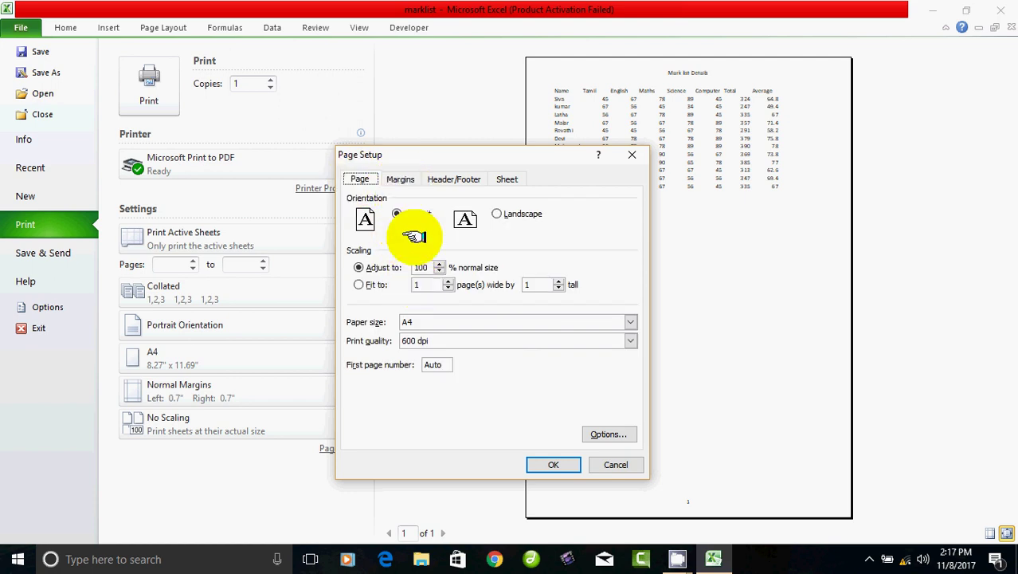
{"action": "left_click", "coordinate": [493, 212]}
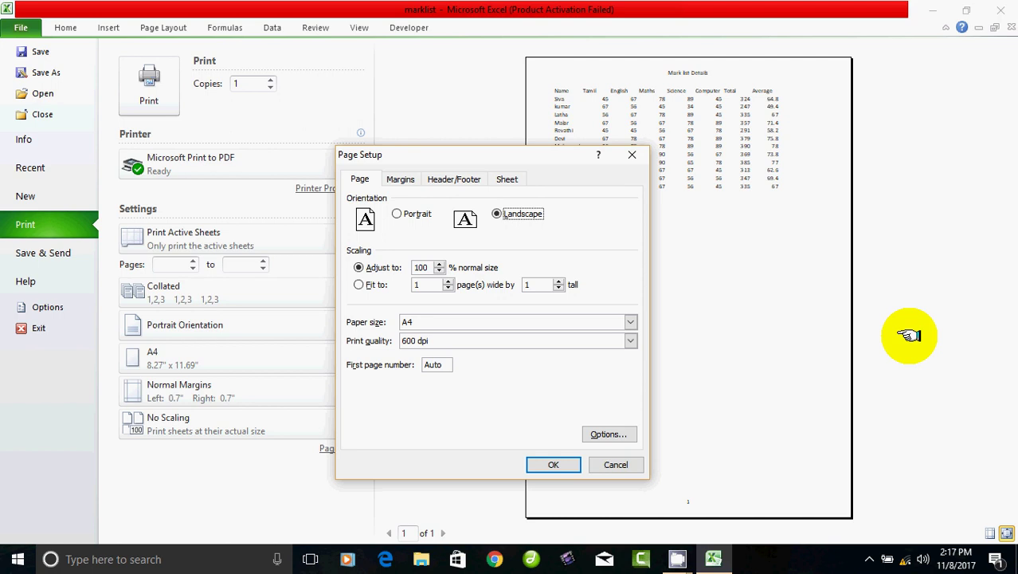
{"action": "left_click", "coordinate": [396, 210]}
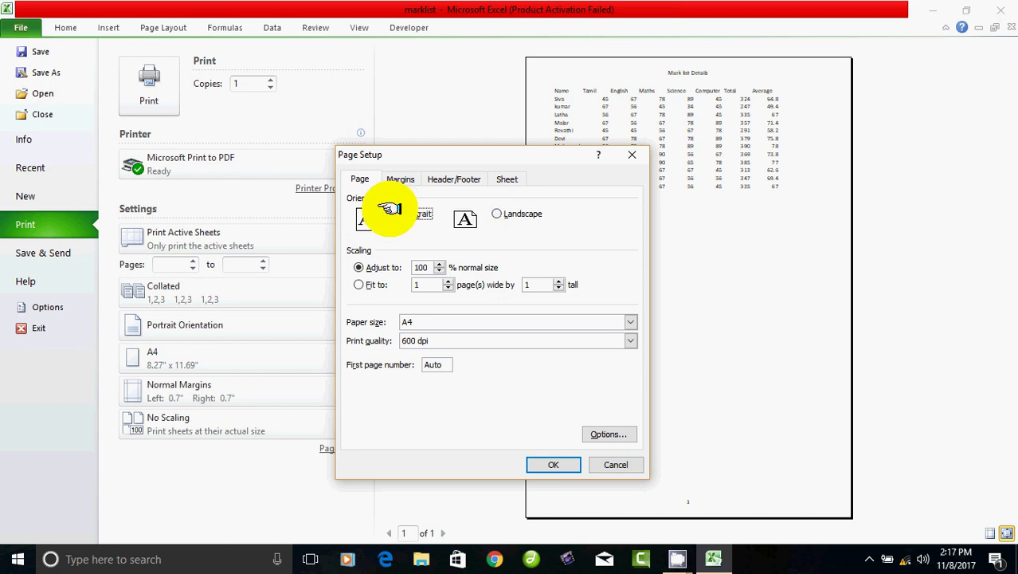
{"action": "left_click", "coordinate": [400, 179]}
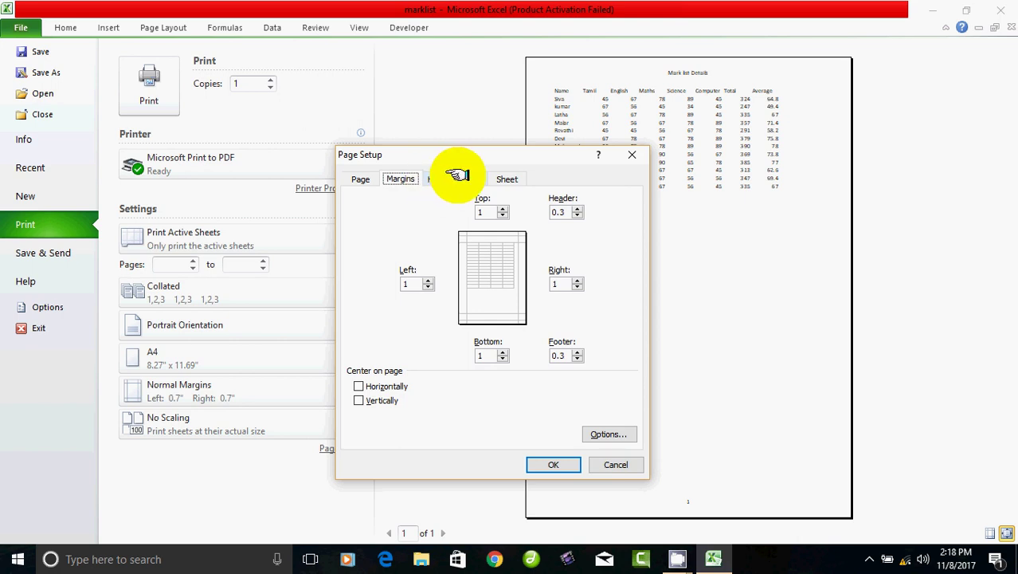
- Replace the custom header's centre text with 'Govt Hr. School ,Peralam'
{"action": "left_click", "coordinate": [449, 177]}
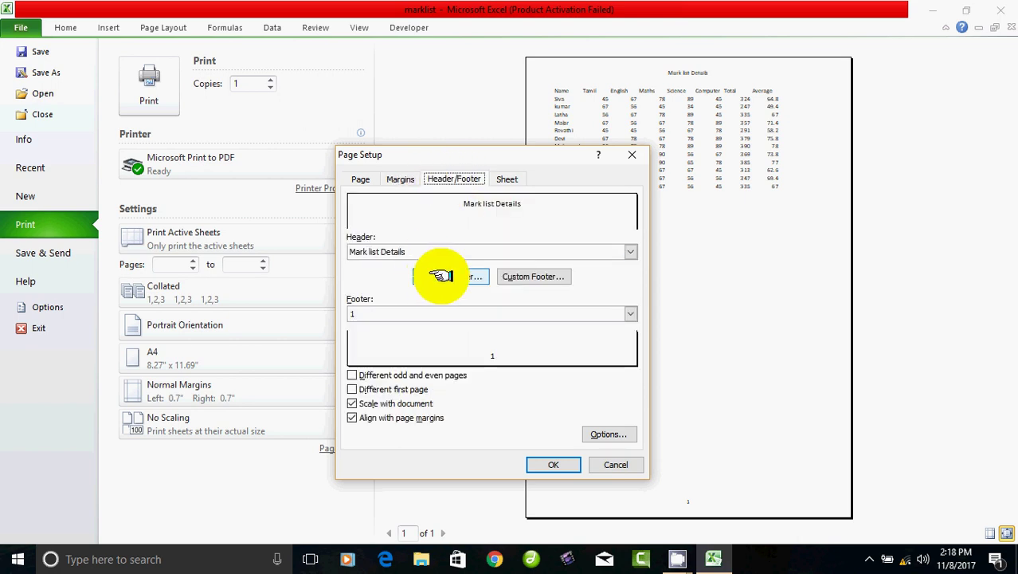
{"action": "left_click", "coordinate": [454, 276]}
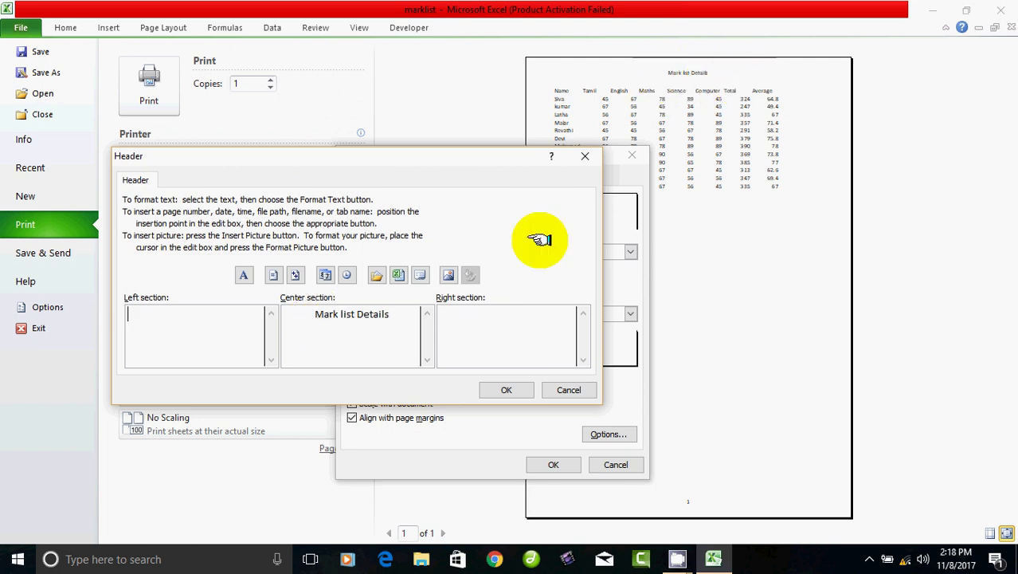
{"action": "left_click_drag", "start_coordinate": [287, 314], "coordinate": [439, 319]}
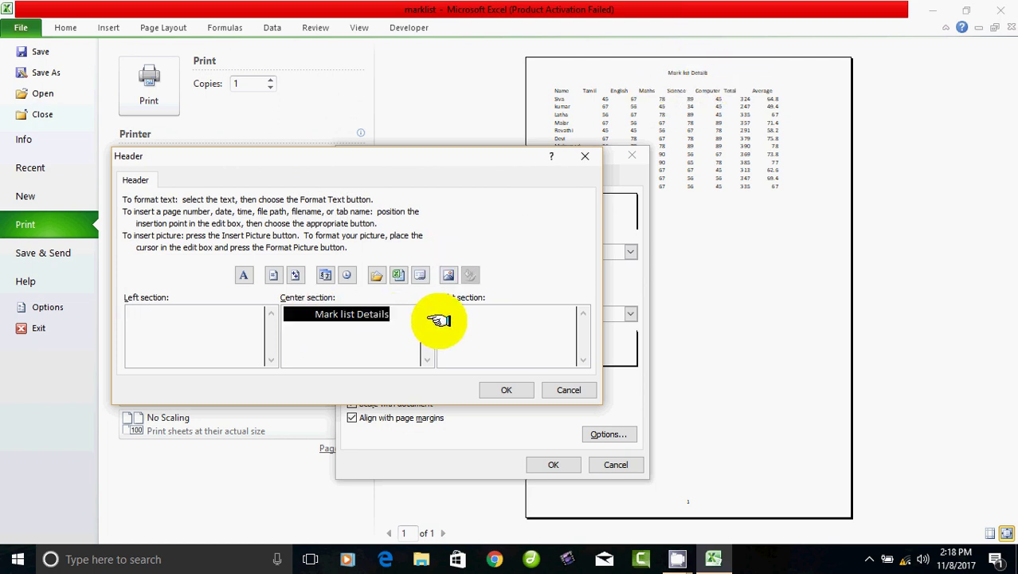
{"action": "type", "text": "Go"}
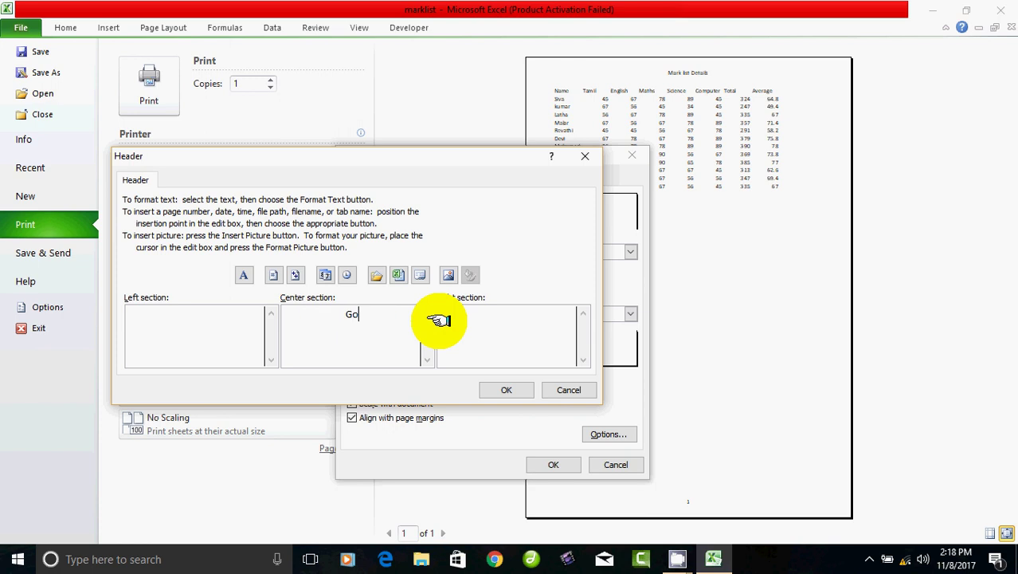
{"action": "type", "text": "vt Hr. School ,Peralam"}
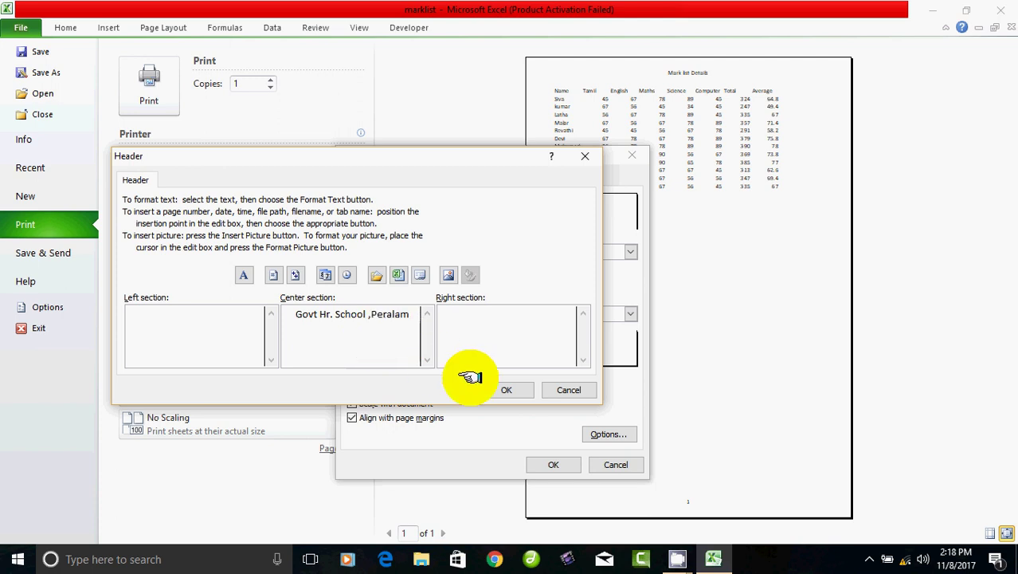
{"action": "left_click", "coordinate": [494, 390]}
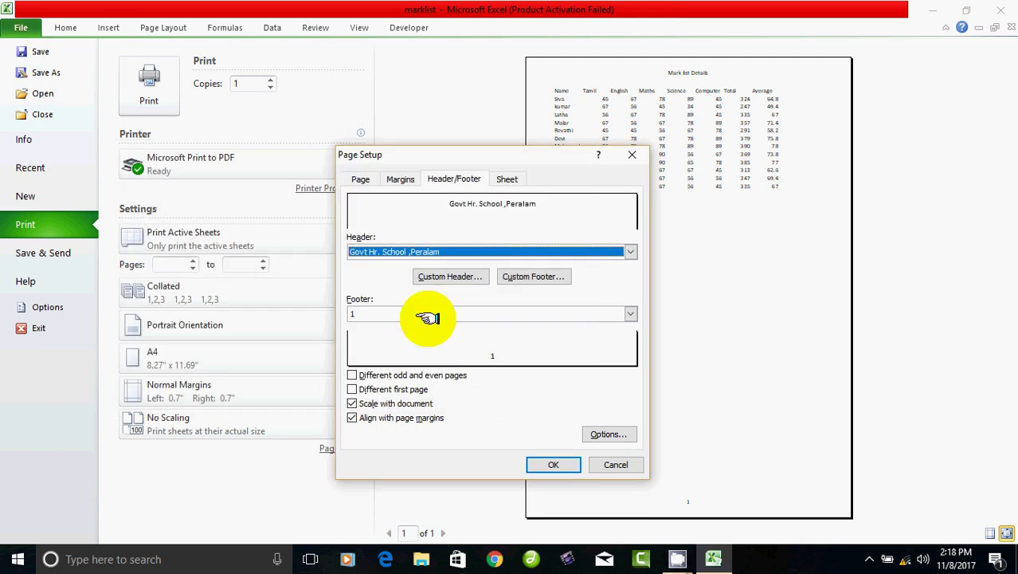
- Review the left and right sections of the custom header, leaving its text unchanged
{"action": "left_click", "coordinate": [450, 276]}
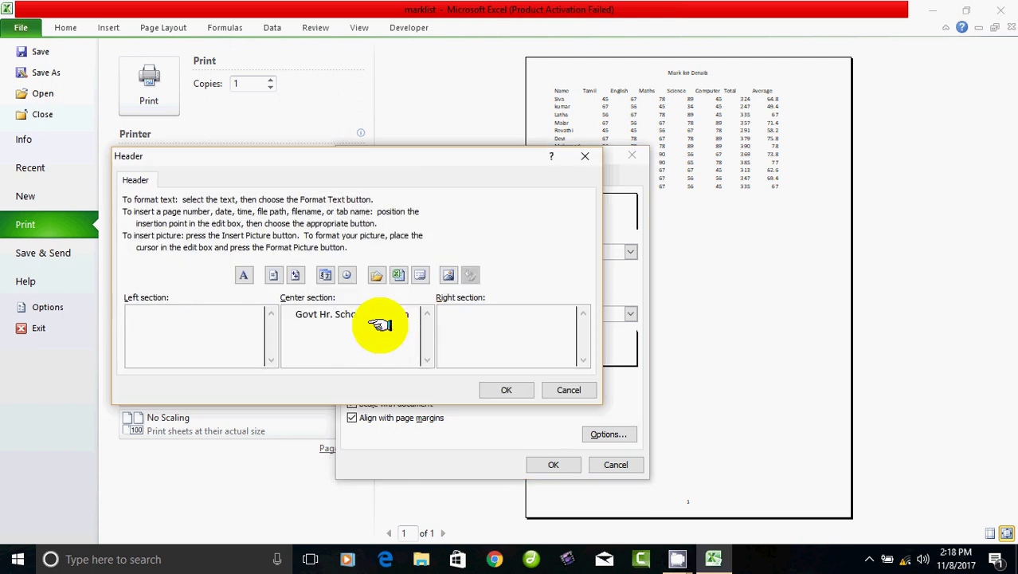
{"action": "left_click", "coordinate": [185, 321]}
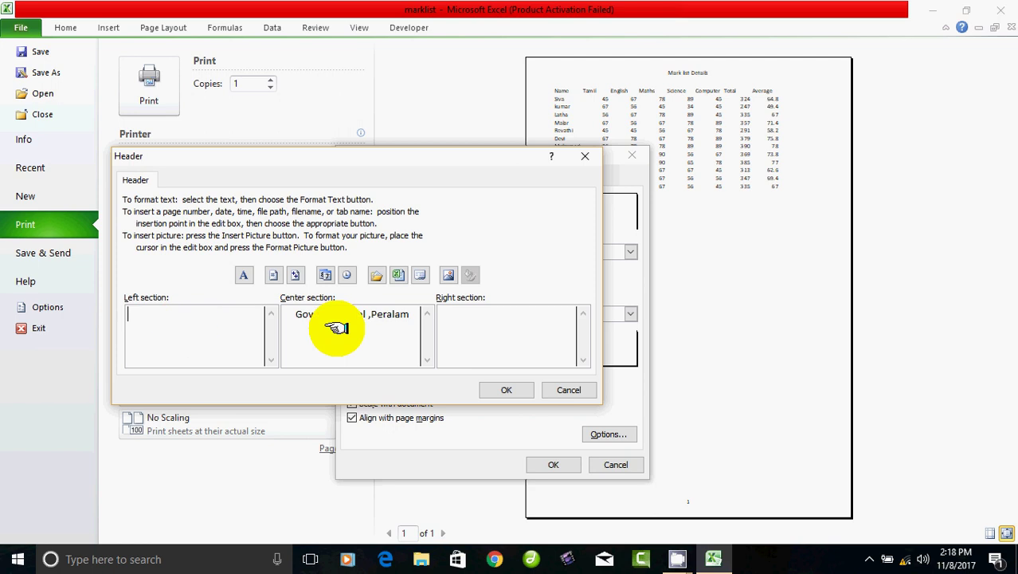
{"action": "left_click", "coordinate": [473, 327]}
{"action": "left_click", "coordinate": [504, 390]}
- Delete the &[Page] code from the centre section of the custom footer
{"action": "left_click", "coordinate": [553, 276]}
{"action": "left_click_drag", "start_coordinate": [318, 314], "coordinate": [391, 325]}
{"action": "key", "text": "Delete"}
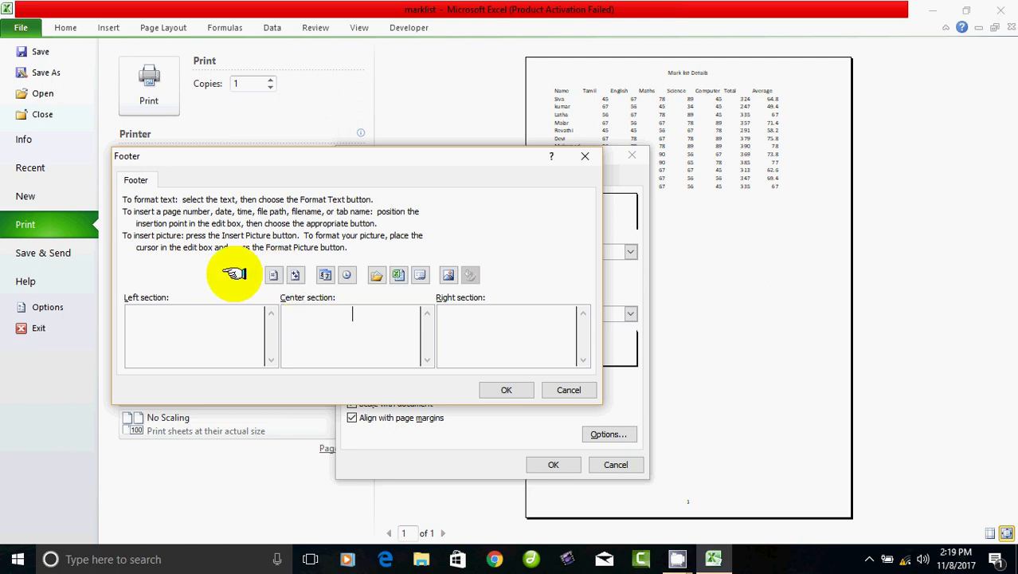
- Reinsert the page-number code in the footer's centre section and confirm the footer
{"action": "left_click", "coordinate": [264, 276]}
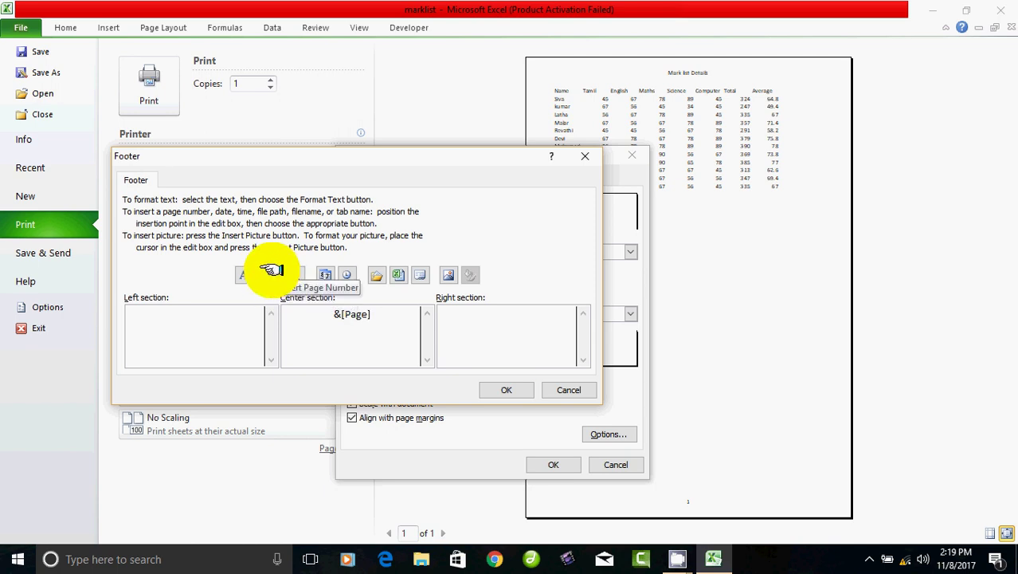
{"action": "left_click", "coordinate": [505, 388]}
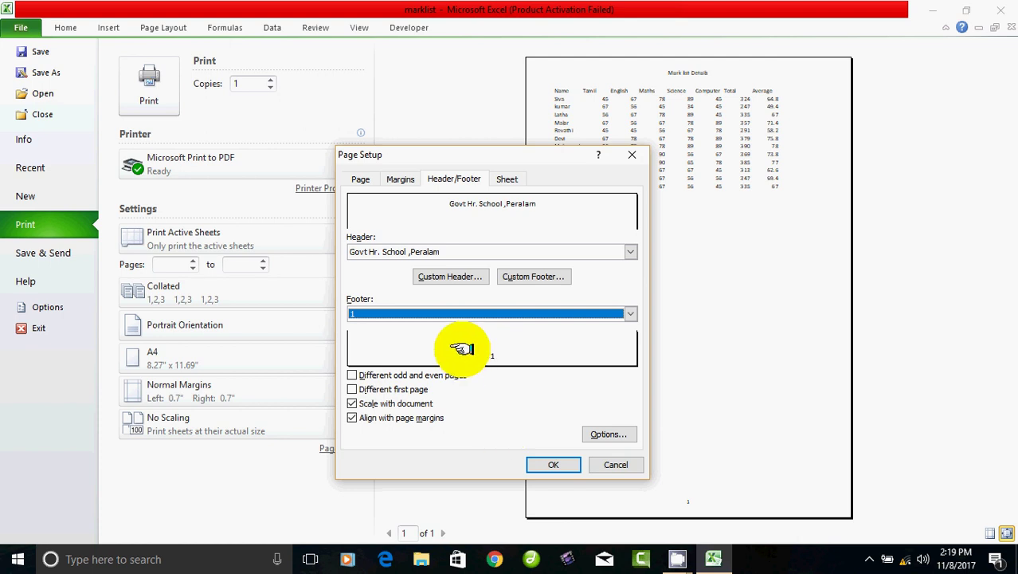
- Enable gridline printing on the Sheet tab and apply the Page Setup changes
{"action": "left_click", "coordinate": [511, 180]}
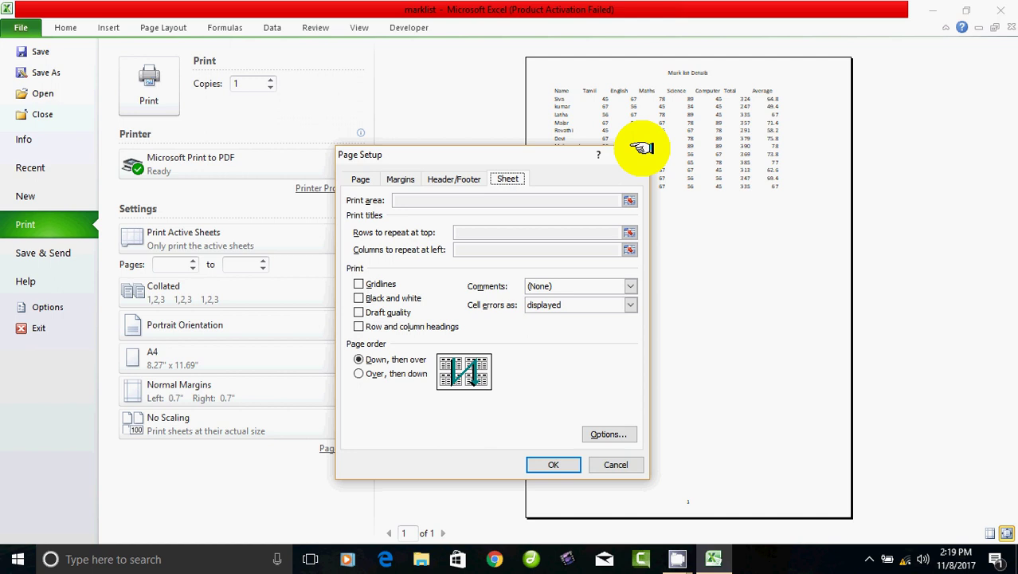
{"action": "left_click", "coordinate": [358, 280]}
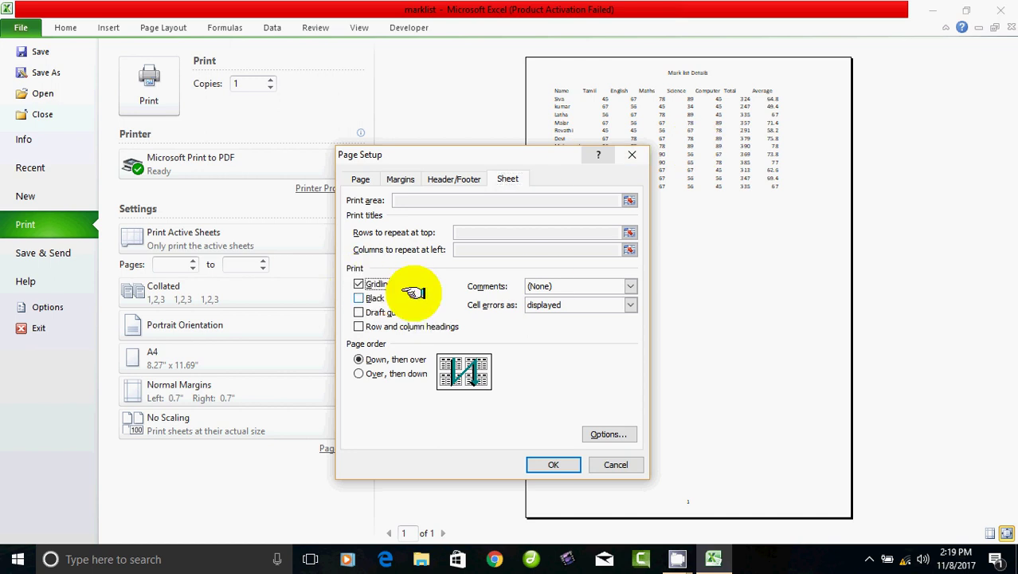
{"action": "left_click", "coordinate": [554, 464]}
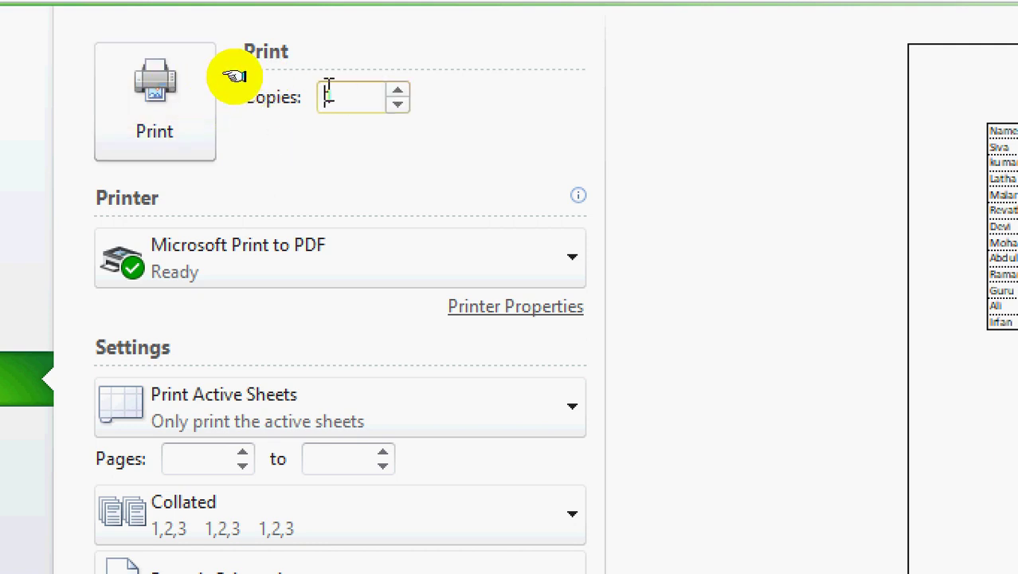
{"action": "left_click_drag", "start_coordinate": [331, 96], "coordinate": [318, 104]}
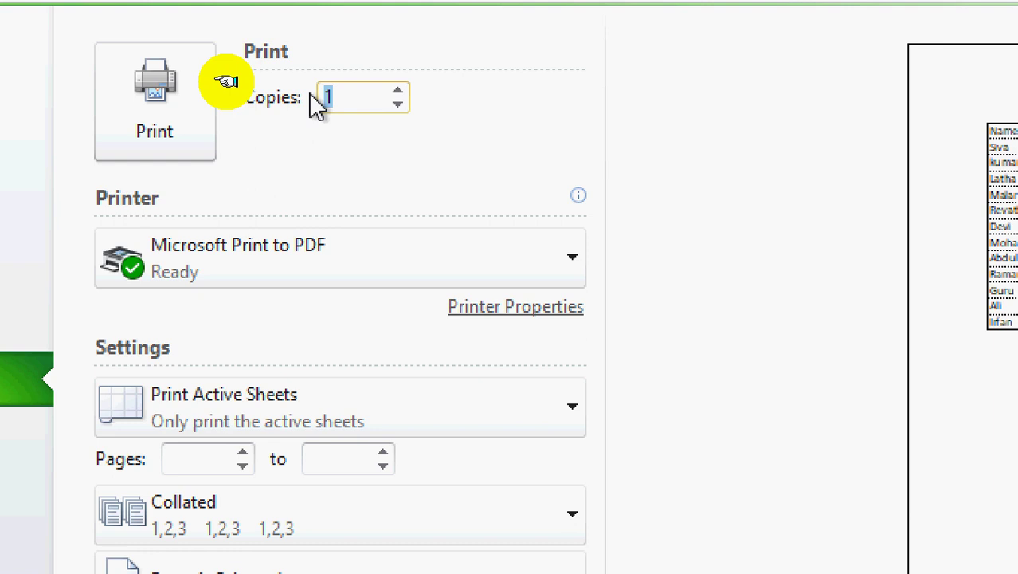
{"action": "type", "text": "5"}
{"action": "left_click_drag", "start_coordinate": [360, 98], "coordinate": [332, 99]}
{"action": "type", "text": "1"}
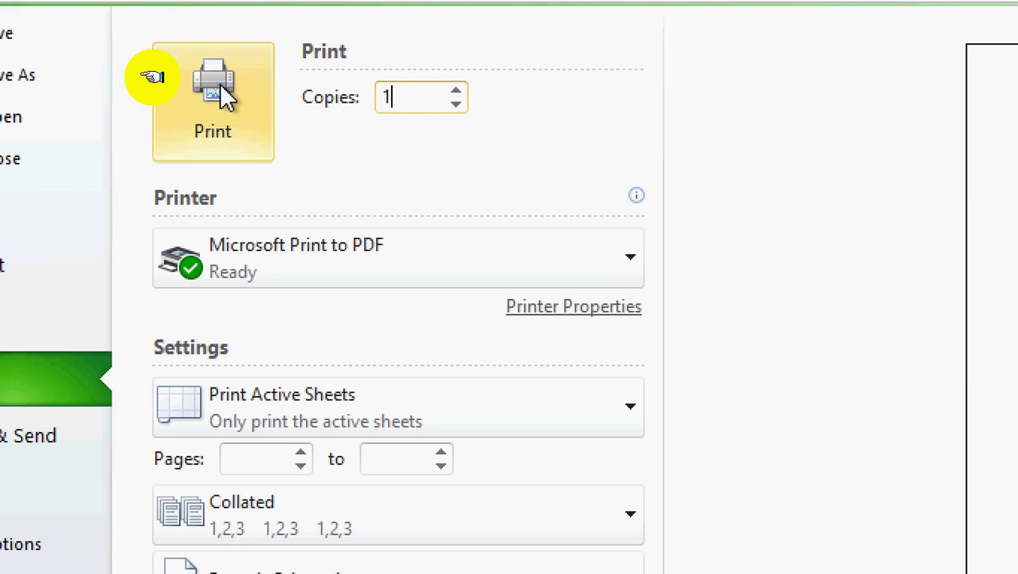